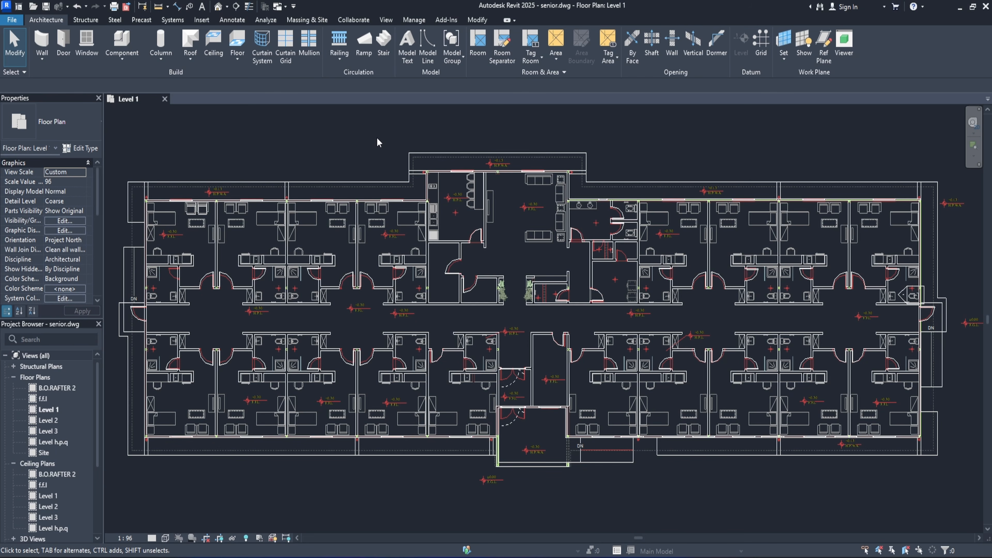
# Open the default 3D view of the building model
pyautogui.click(387, 20)
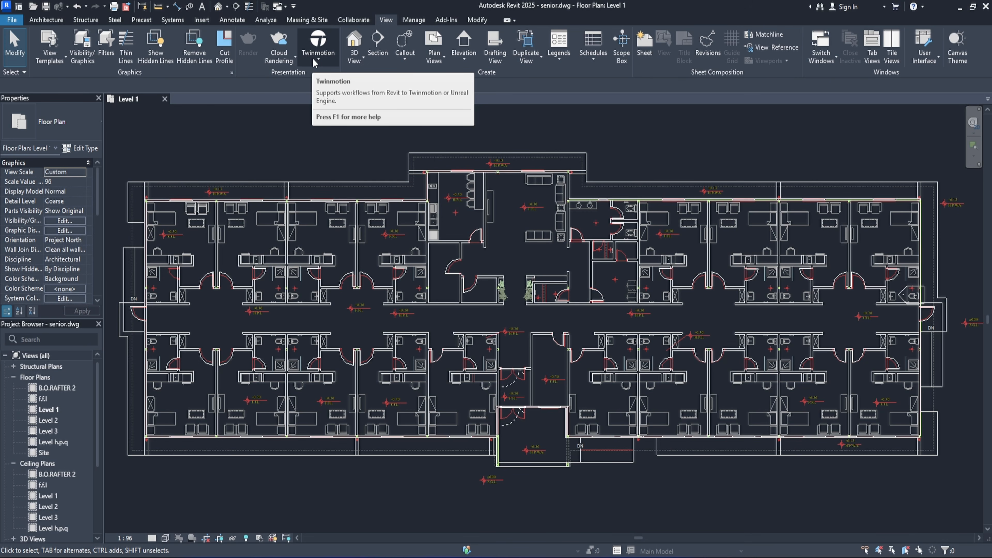
pyautogui.click(315, 60)
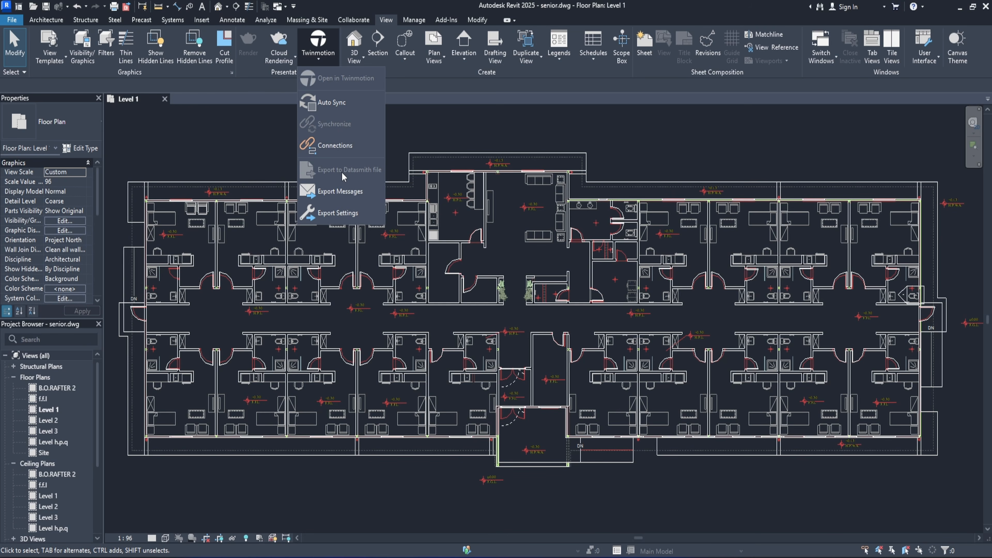
pyautogui.click(326, 59)
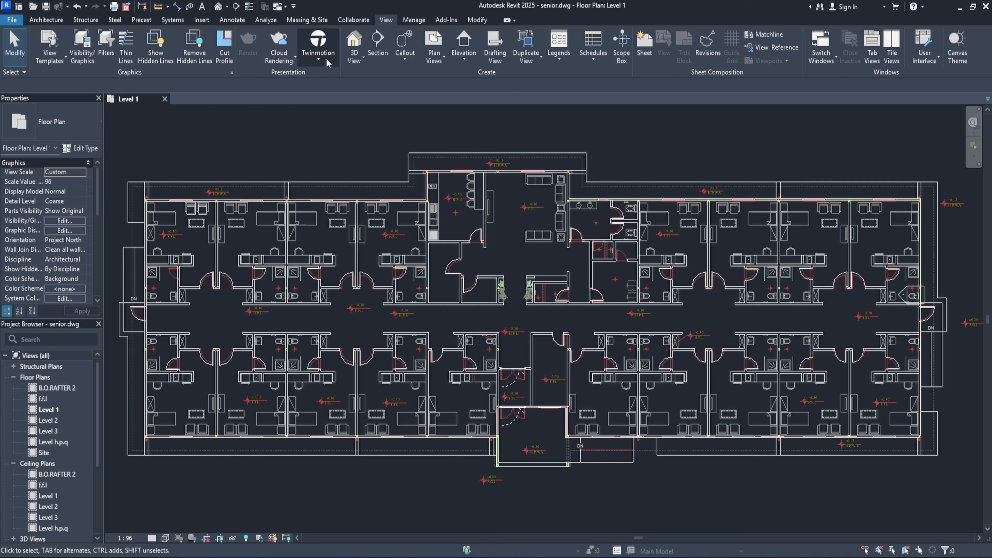
pyautogui.click(352, 44)
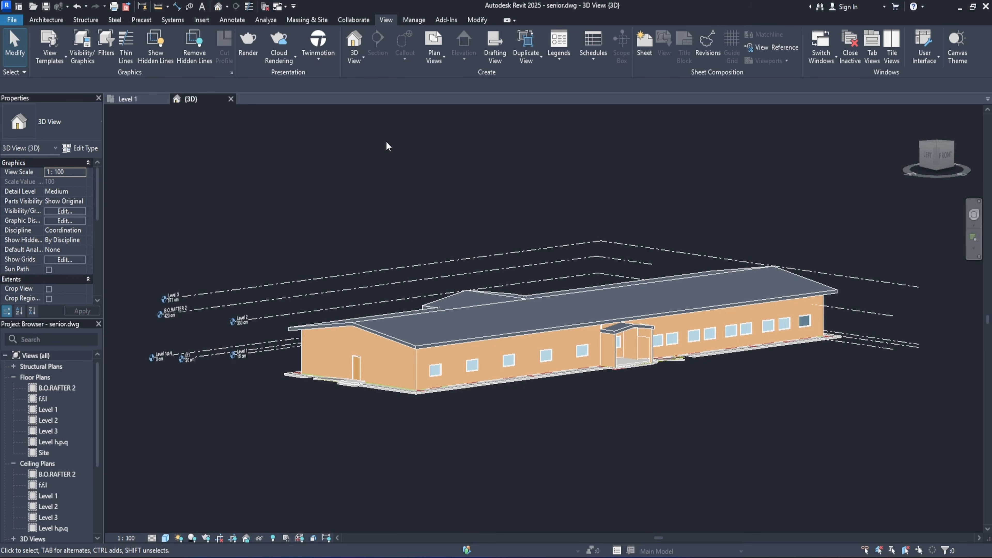
pyautogui.scroll(3, 586, 330)
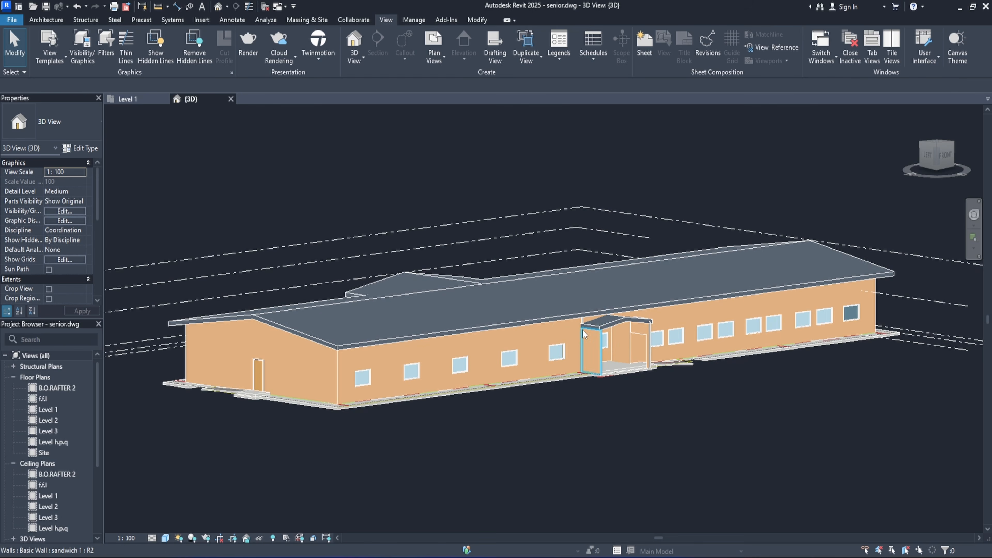
pyautogui.scroll(1, 609, 332)
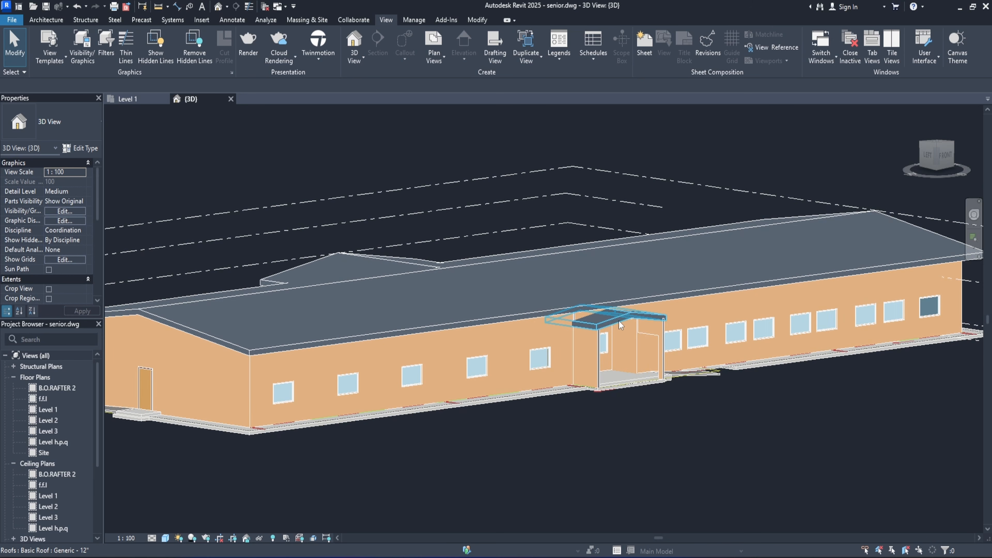
pyautogui.click(324, 57)
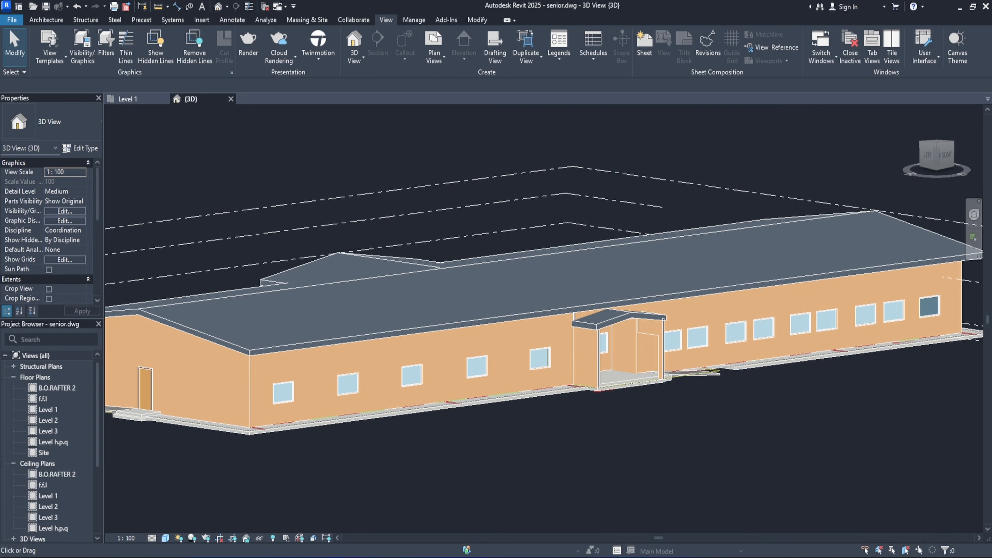
# Switch to the Epic Games Launcher and examine the list of available Twinmotion versions
pyautogui.hotkey('alt', 'Tab')
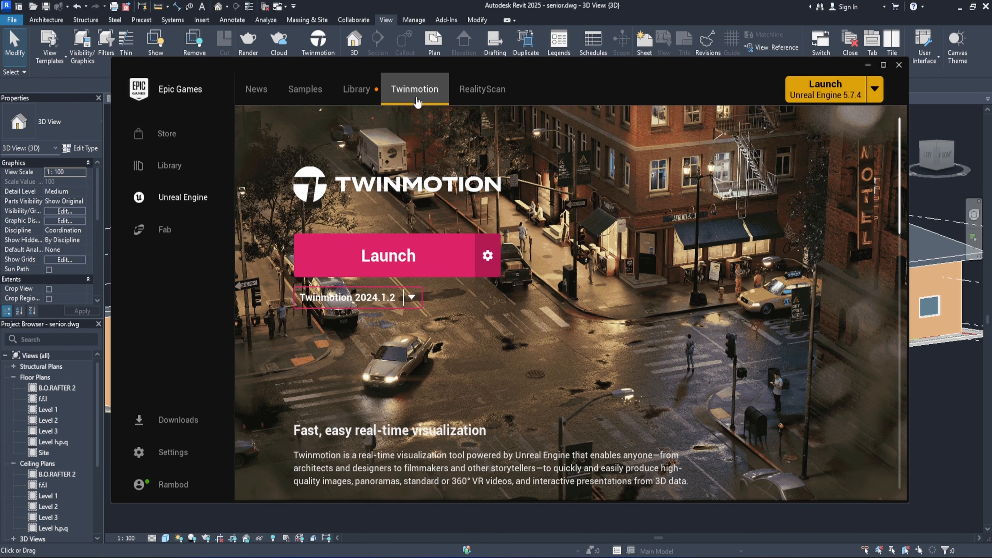
pyautogui.click(412, 297)
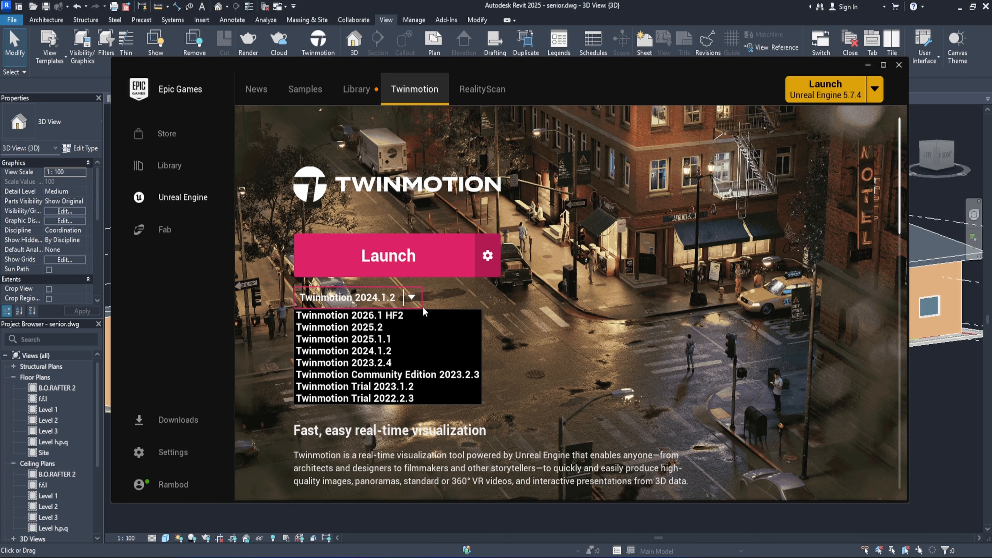
pyautogui.click(411, 302)
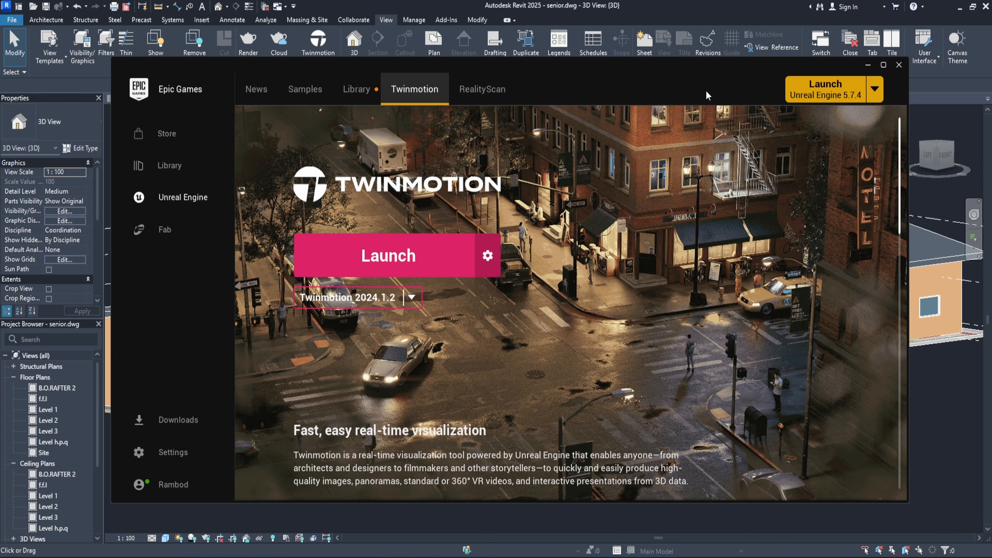
pyautogui.click(873, 67)
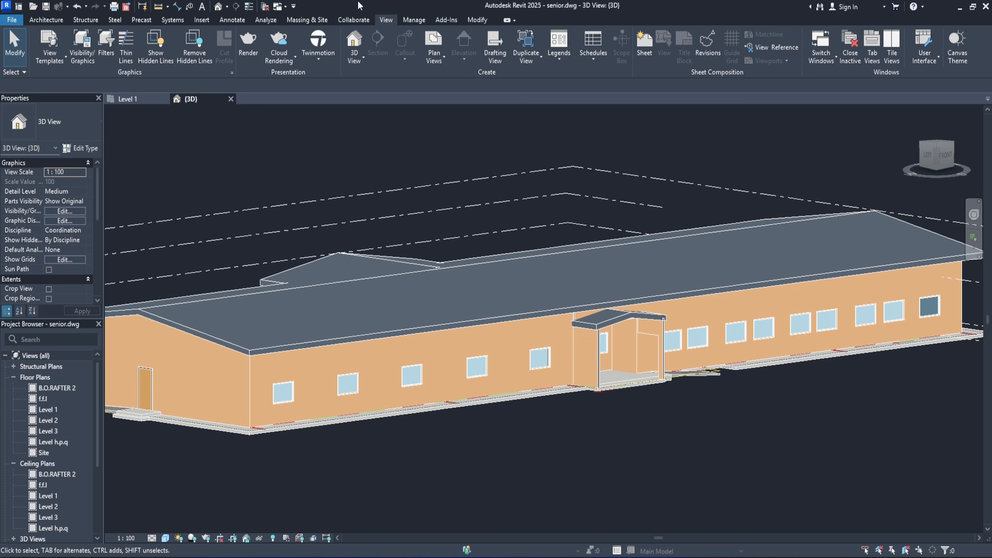
# Open the Revit 3D view in Twinmotion through Direct Link as a new project
pyautogui.click(319, 59)
pyautogui.click(318, 77)
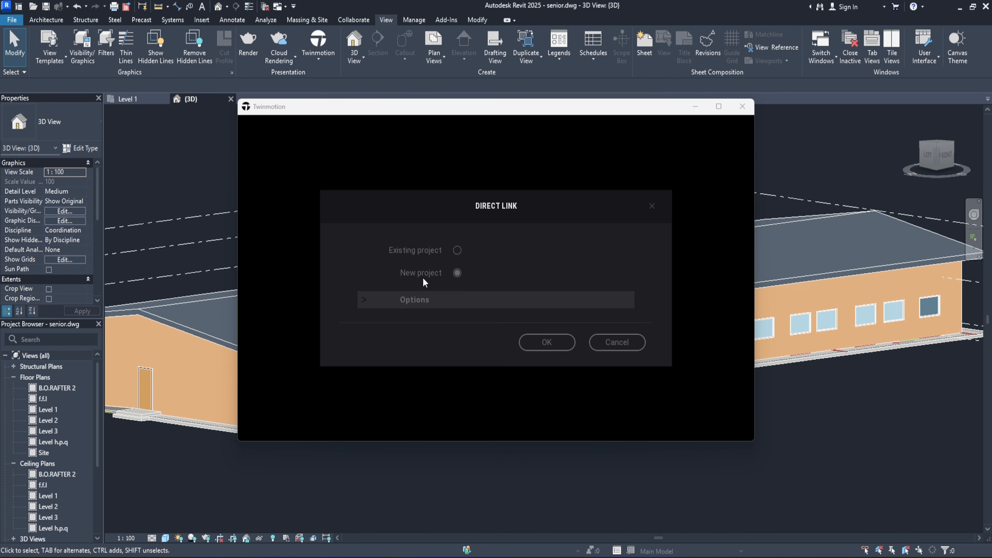
pyautogui.click(535, 342)
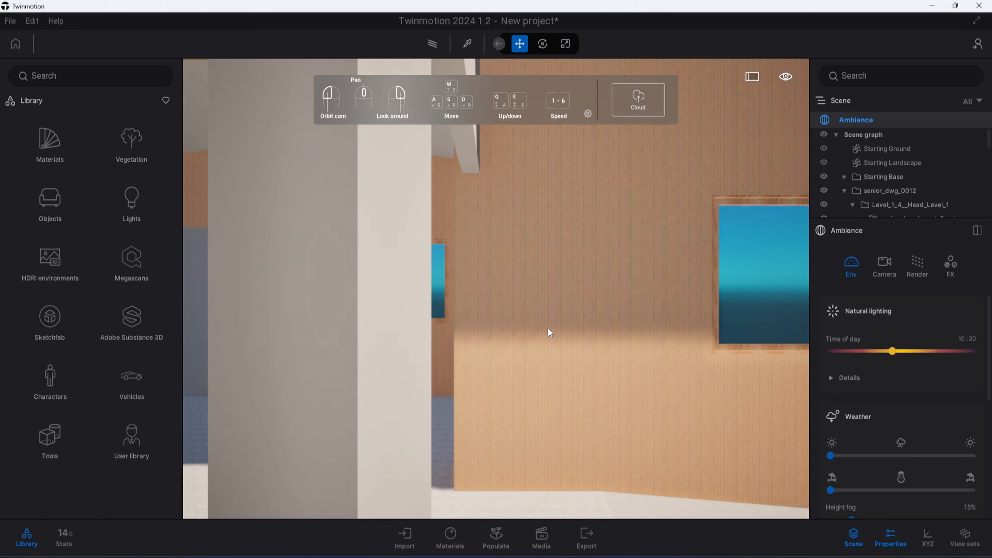
# Examine the imported building's front wall, windows and entrance porch from outside
pyautogui.press('s')
pyautogui.moveTo(551, 313)
pyautogui.mouseDown(button='right')
pyautogui.moveTo(527, 336)
pyautogui.moveTo(598, 327)
pyautogui.moveTo(473, 330)
pyautogui.moveTo(539, 329)
pyautogui.mouseUp(button='right')
pyautogui.press('w')
pyautogui.press('s')
pyautogui.press('w')
pyautogui.press('w')
pyautogui.moveTo(543, 277); pyautogui.dragTo(559, 269, button='right')
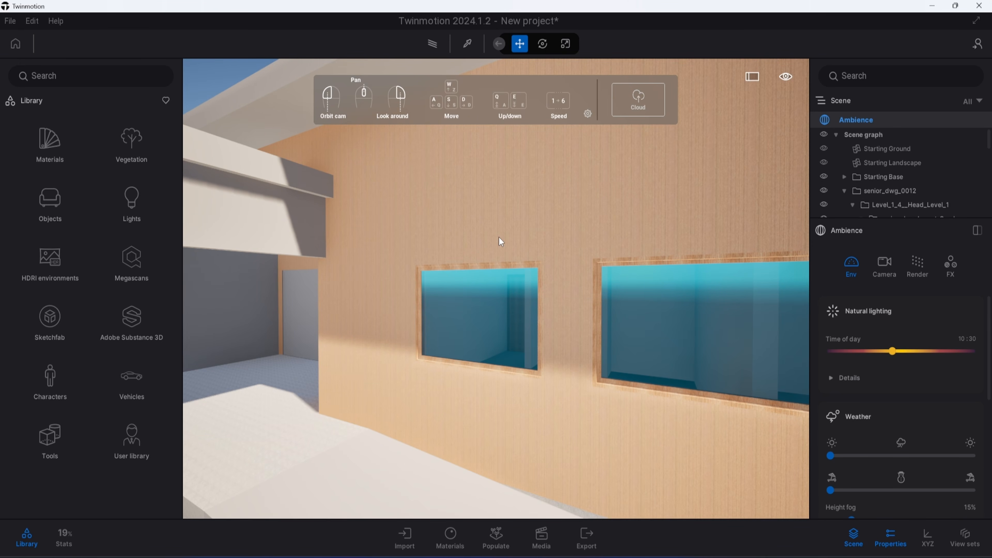
pyautogui.moveTo(415, 222); pyautogui.dragTo(449, 224, button='right')
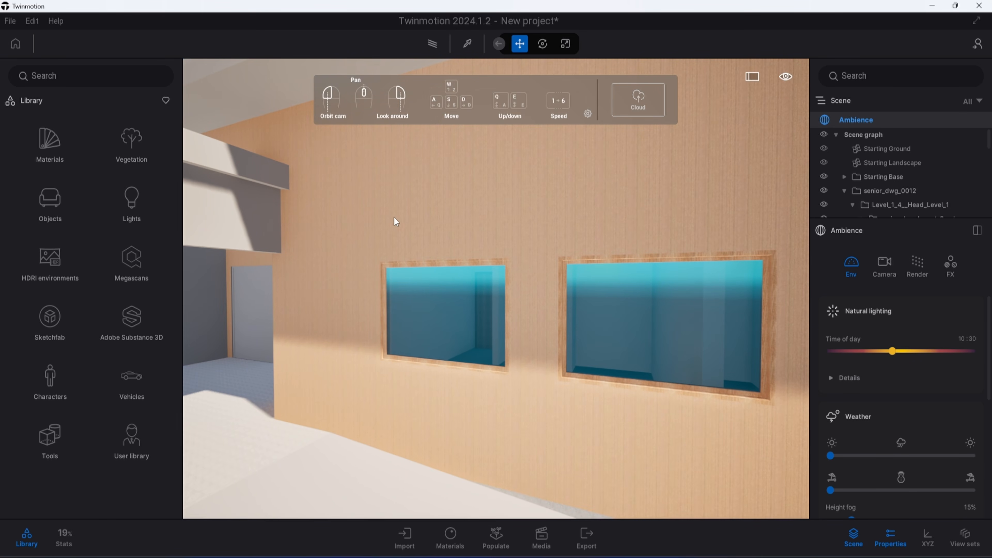
pyautogui.moveTo(579, 214)
pyautogui.mouseDown(button='right')
pyautogui.moveTo(621, 214)
pyautogui.moveTo(539, 214)
pyautogui.moveTo(562, 222)
pyautogui.mouseUp(button='right')
pyautogui.press('d')
pyautogui.press('w')
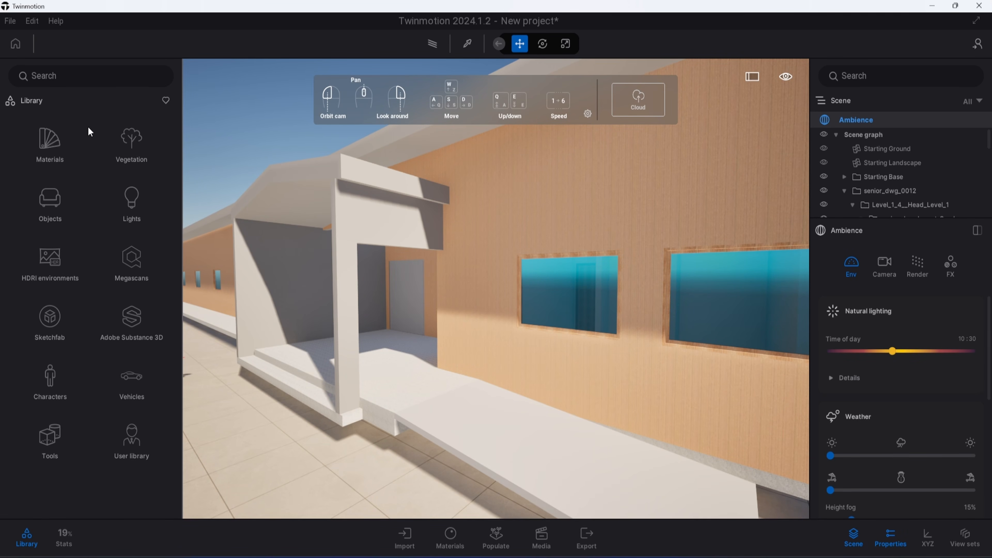
# Apply the Clean brick 05 material to the building's exterior walls and set its UV scale to 10
pyautogui.click(56, 145)
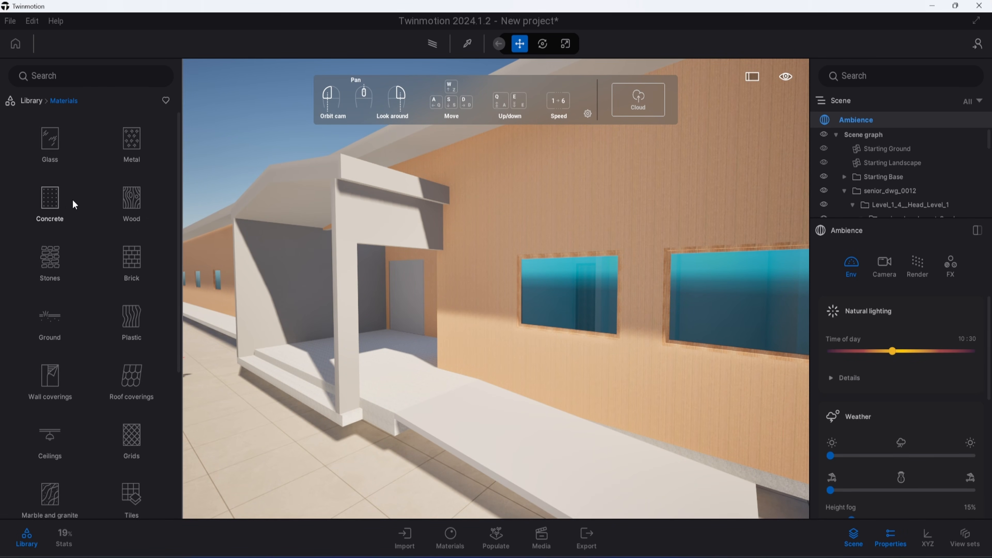
pyautogui.click(132, 259)
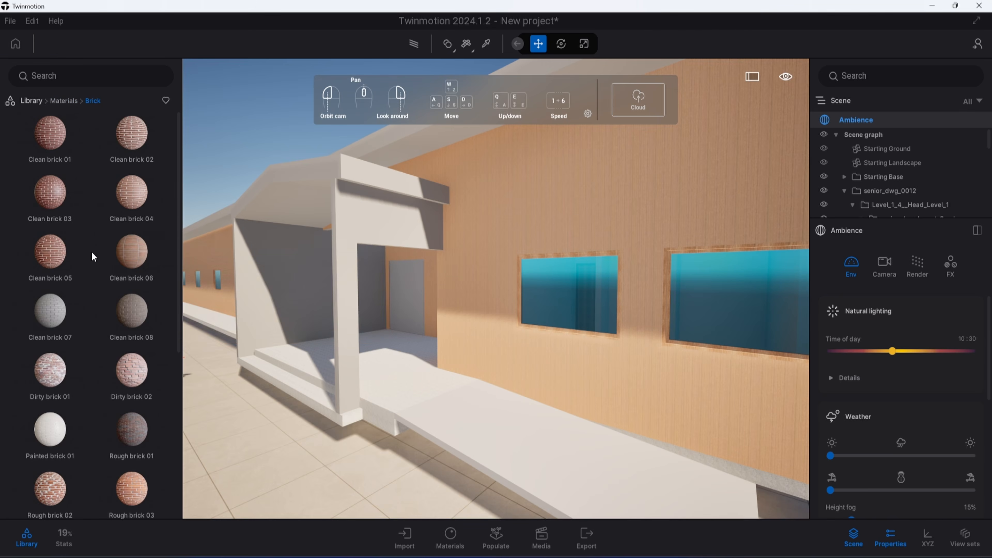
pyautogui.moveTo(49, 258); pyautogui.dragTo(577, 215)
pyautogui.moveTo(530, 271); pyautogui.dragTo(574, 257, button='right')
pyautogui.press('w')
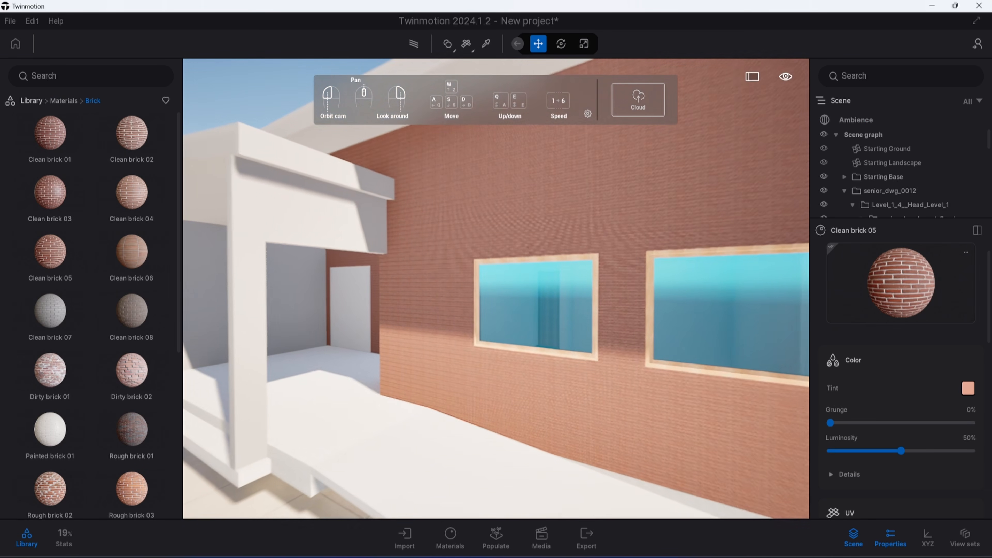
pyautogui.scroll(-5, 913, 448)
pyautogui.moveTo(901, 412); pyautogui.dragTo(986, 417)
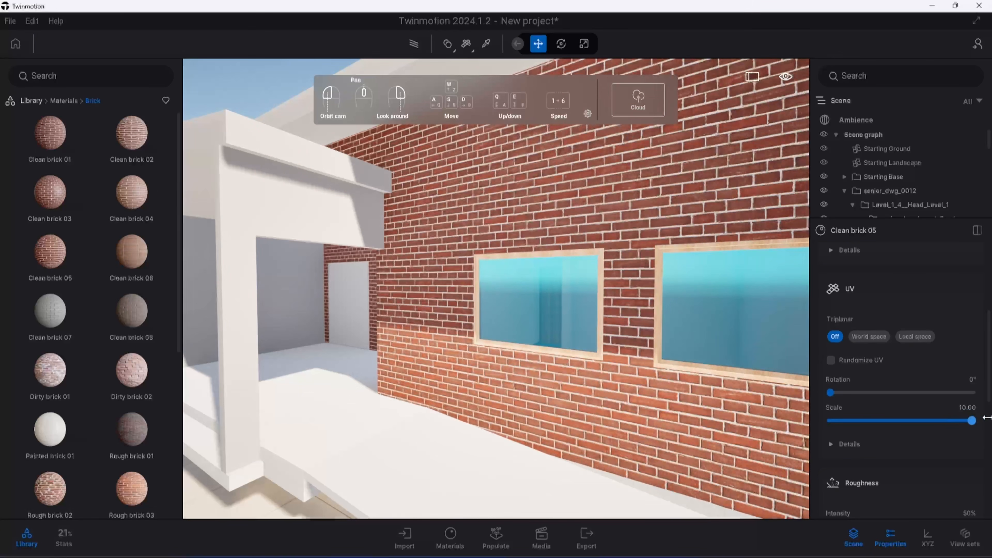
pyautogui.moveTo(527, 346); pyautogui.dragTo(534, 364, button='right')
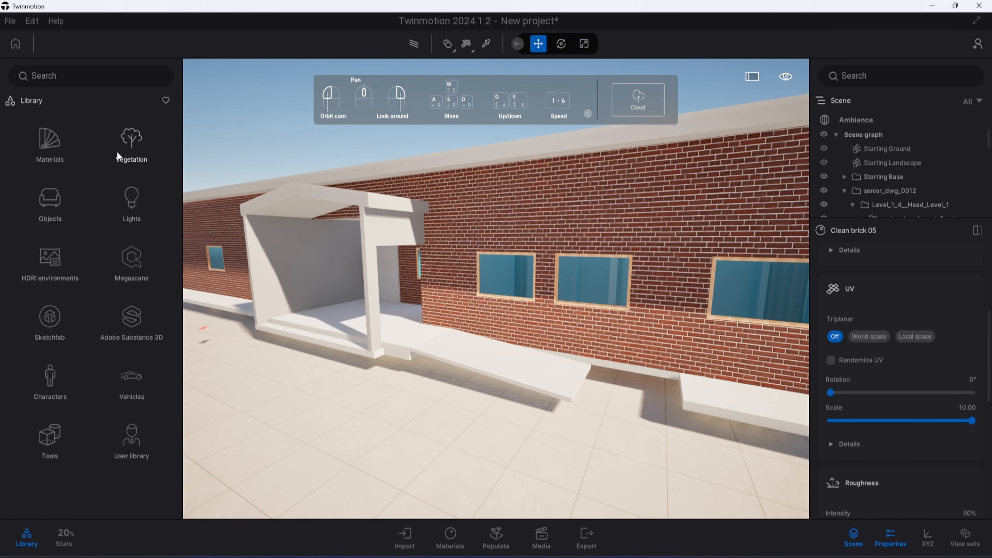
# Place a Lily bench on the entrance ramp and an Athena bench on the paving in front of the porch
pyautogui.click(74, 200)
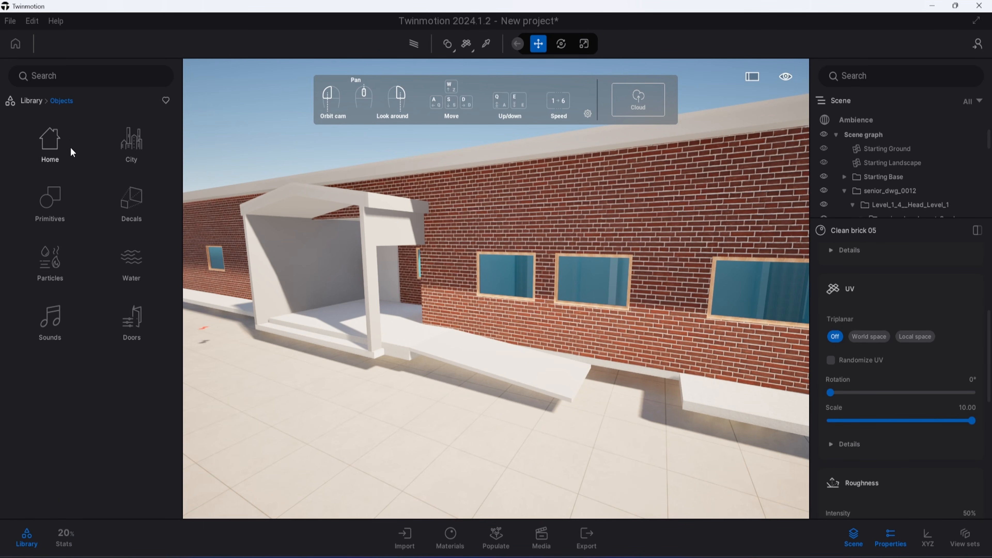
pyautogui.click(70, 156)
pyautogui.click(62, 101)
pyautogui.click(126, 144)
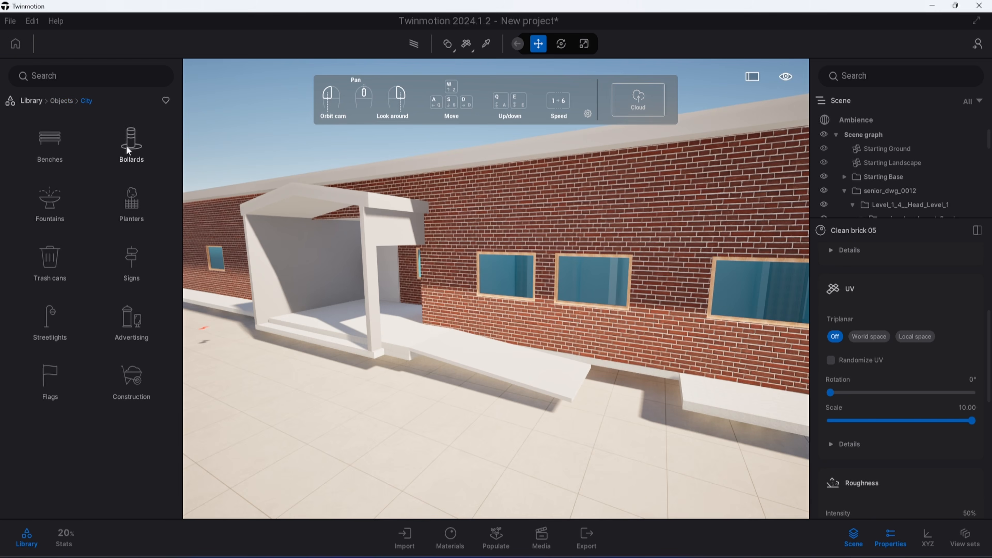
pyautogui.click(57, 145)
pyautogui.moveTo(73, 184); pyautogui.dragTo(502, 363)
pyautogui.moveTo(63, 205); pyautogui.dragTo(385, 411)
pyautogui.moveTo(383, 408); pyautogui.dragTo(383, 408)
pyautogui.moveTo(383, 408); pyautogui.dragTo(269, 418, button='right')
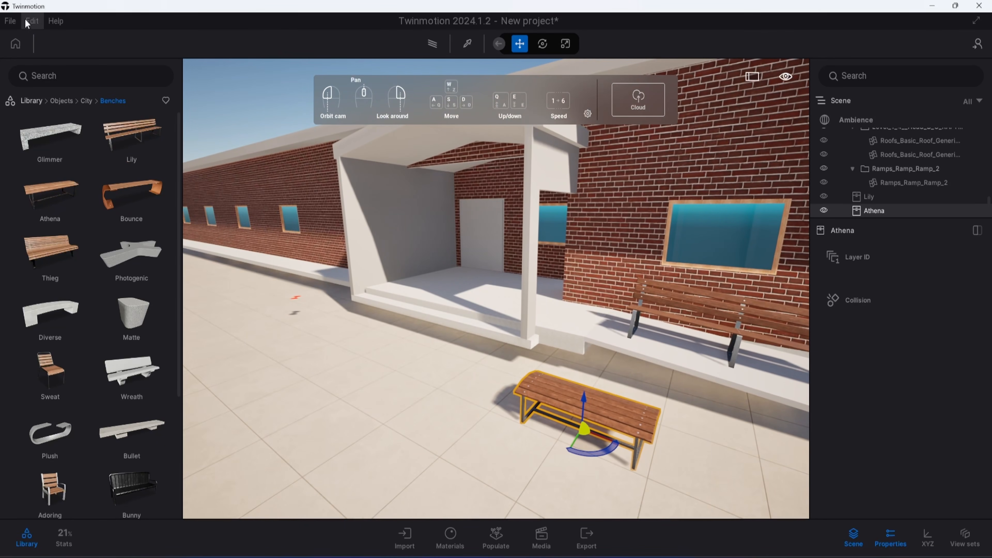
pyautogui.click(9, 21)
pyautogui.moveTo(52, 221)
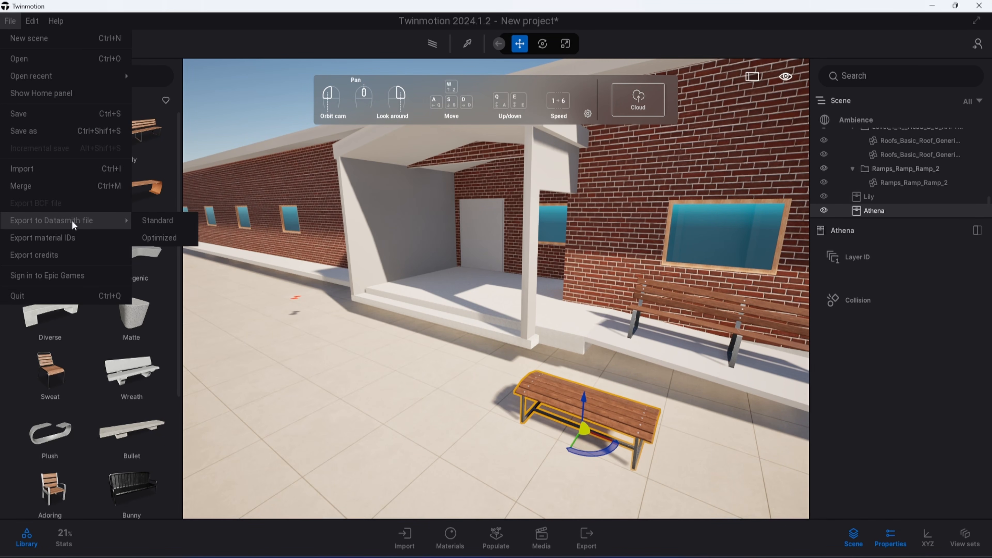
pyautogui.click(155, 220)
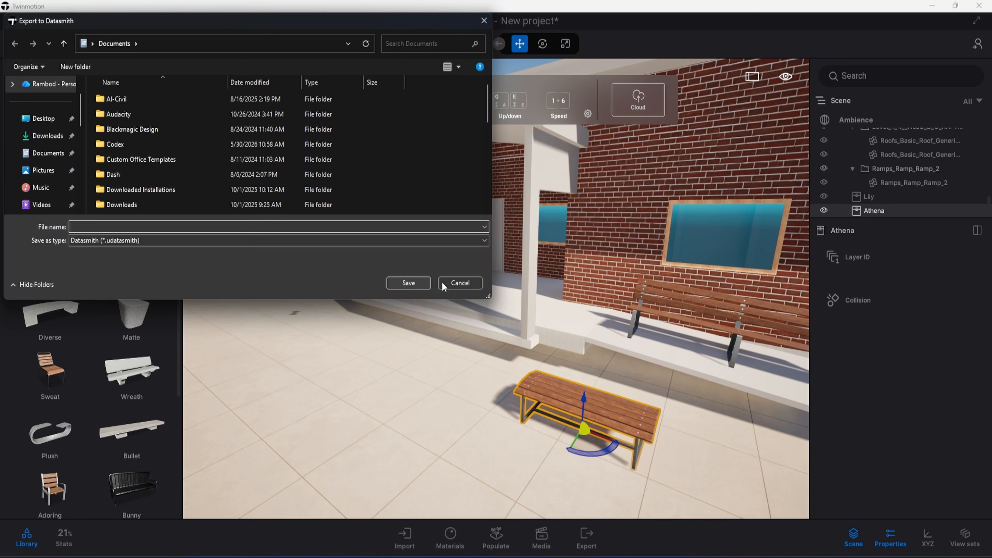
pyautogui.click(458, 283)
pyautogui.moveTo(527, 269); pyautogui.dragTo(504, 297, button='right')
pyautogui.press('d')
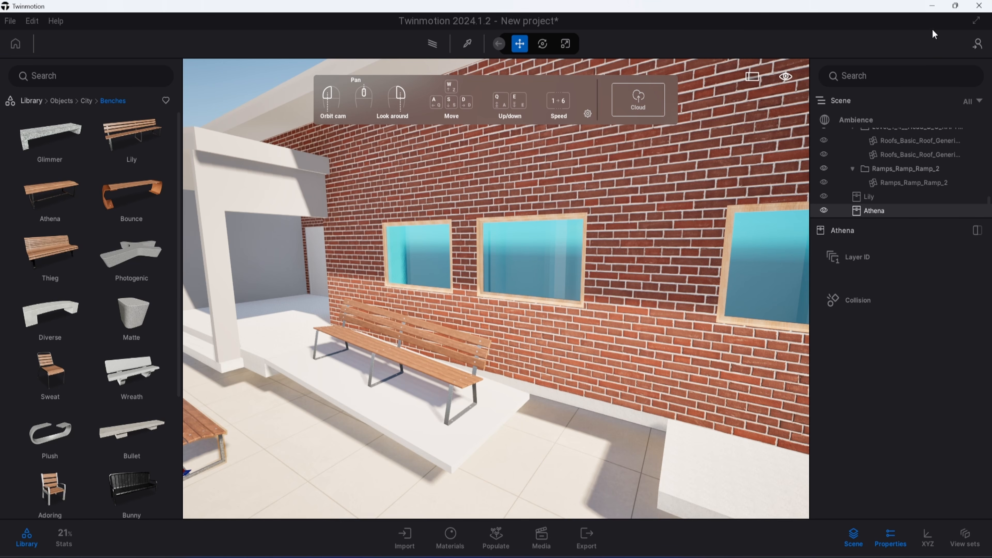
# Switch back to Revit and export the 3D view as an Unreal Datasmith file, keeping the suggested file name and folder
pyautogui.click(932, 6)
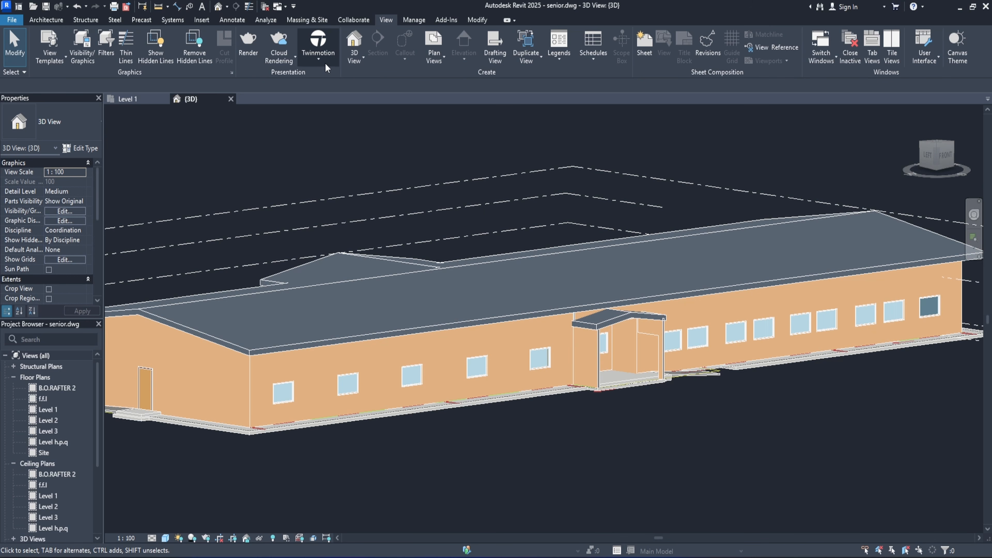
pyautogui.click(323, 54)
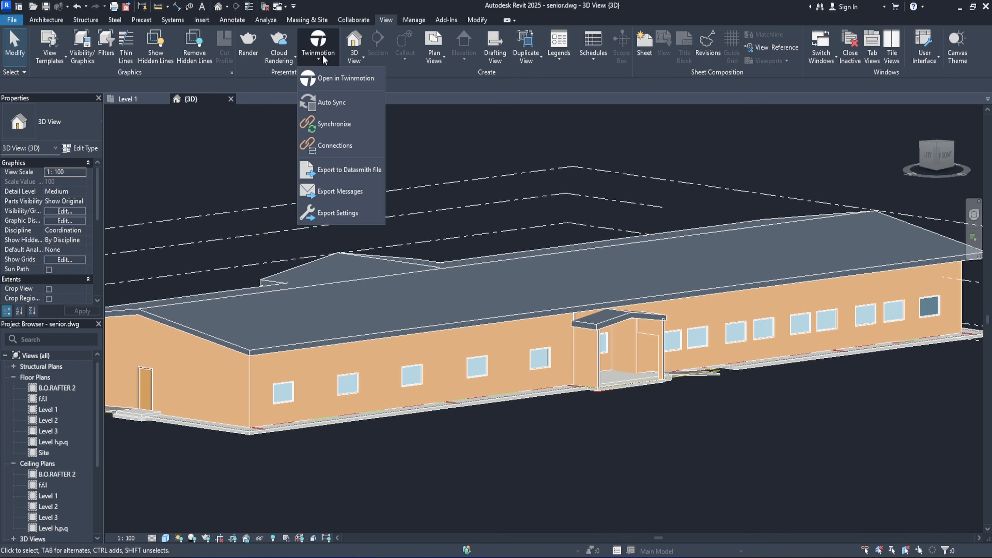
pyautogui.click(356, 171)
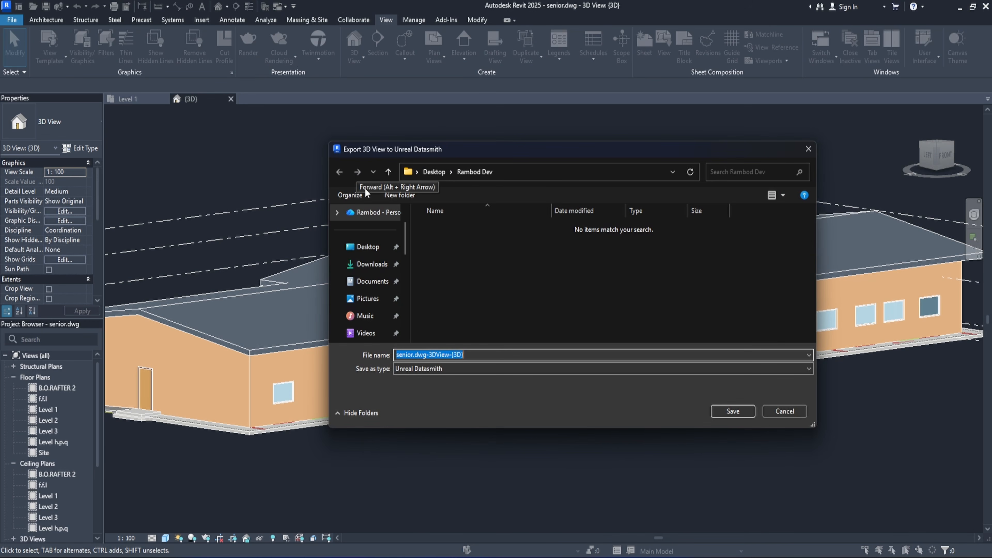
pyautogui.click(731, 410)
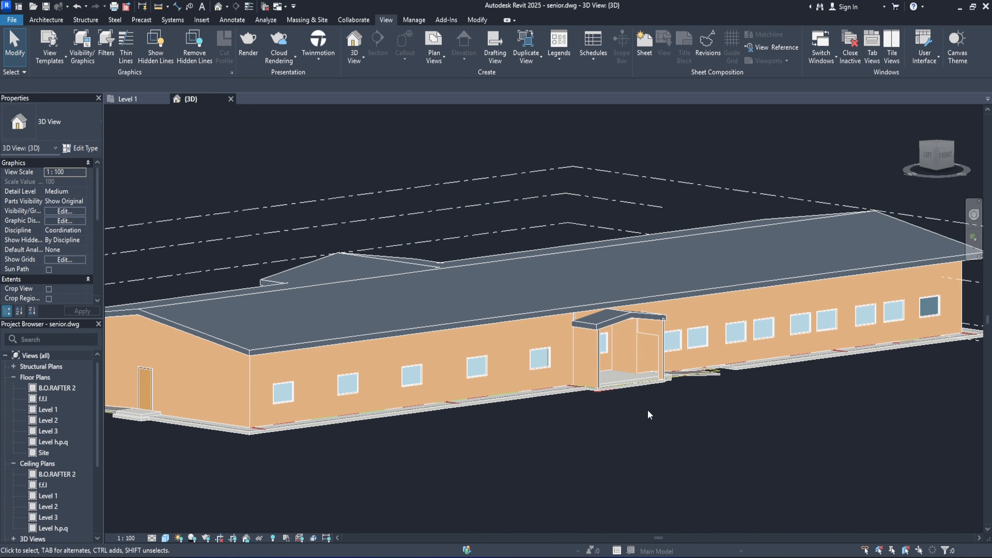
pyautogui.scroll(1, 652, 398)
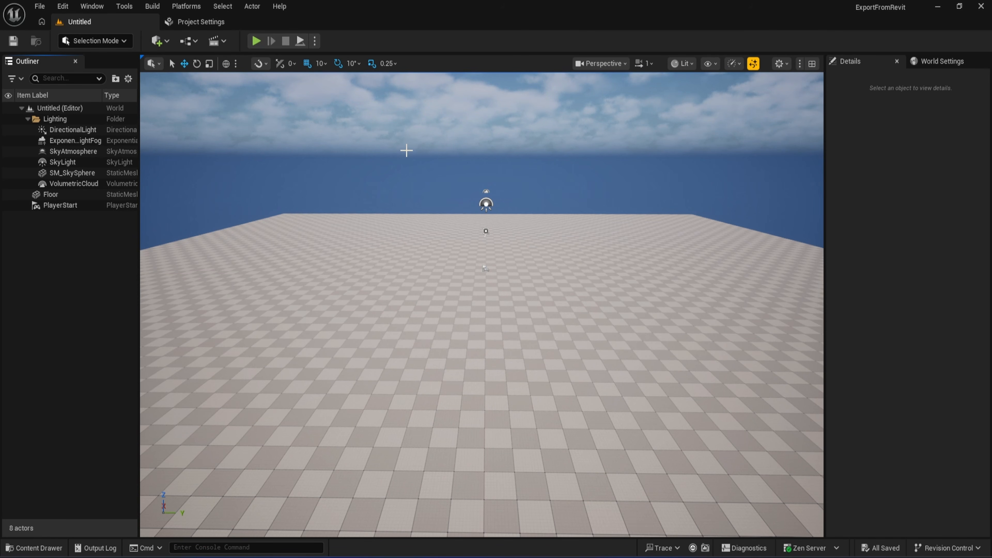
# Find the Datasmith plugins in the Unreal Engine project and enable Datasmith Importer
pyautogui.click(67, 7)
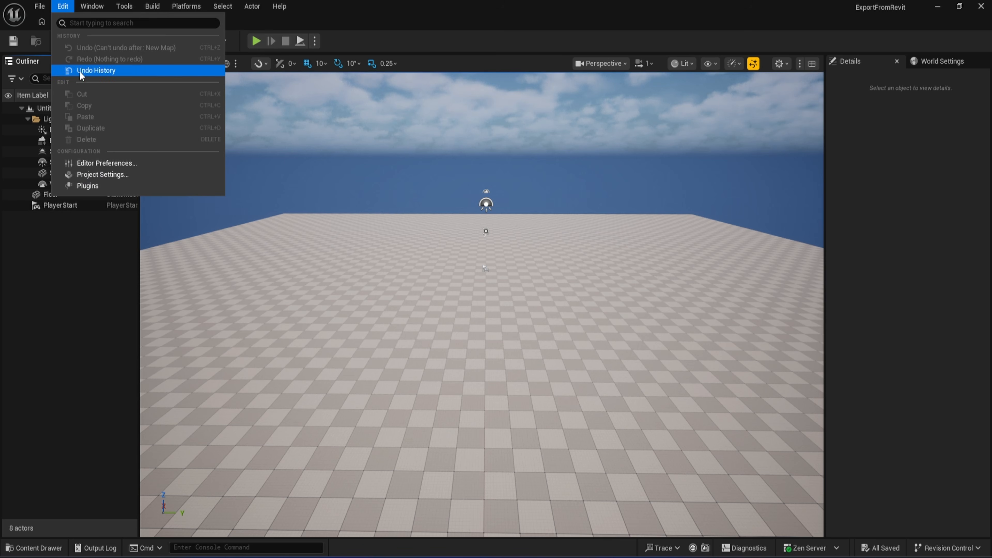
pyautogui.click(95, 186)
pyautogui.write('datas')
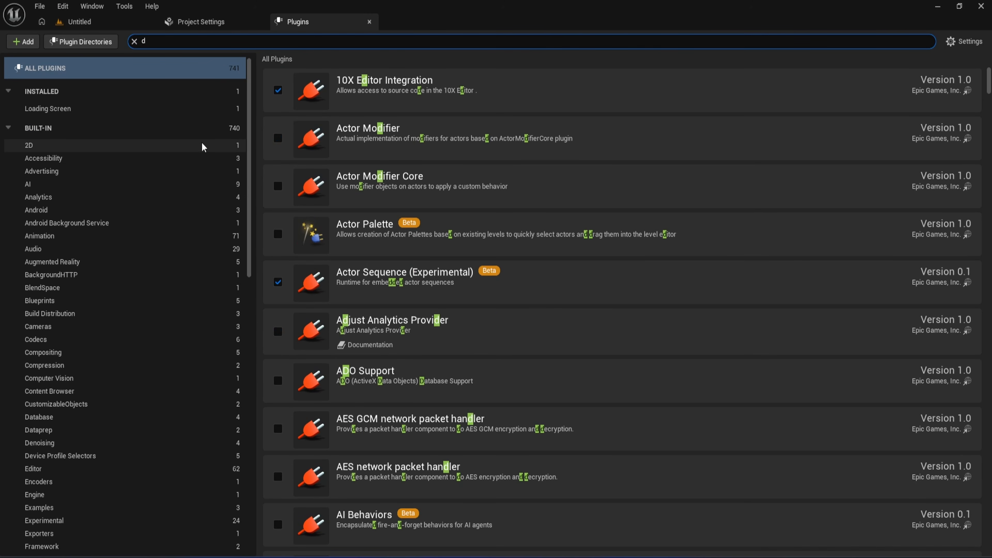
pyautogui.write('mi')
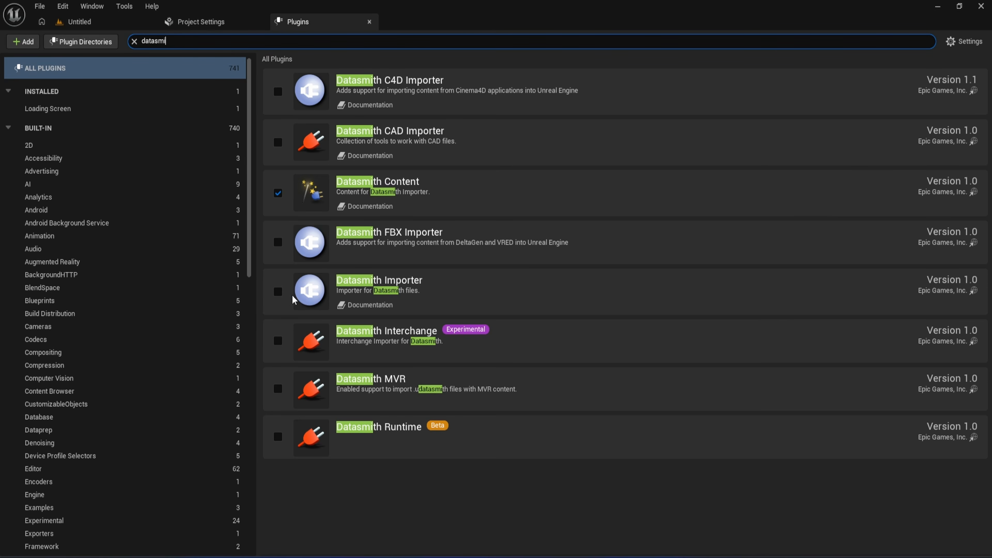
pyautogui.click(278, 291)
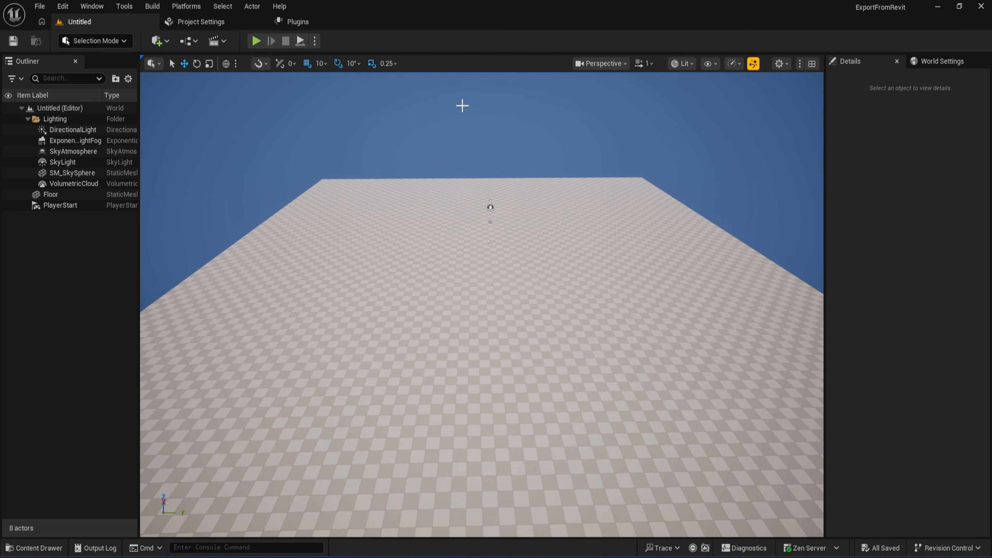
# Start a Datasmith file import and load the exported senior.dwg-3DView-{3D}.udatasmith file
pyautogui.click(165, 41)
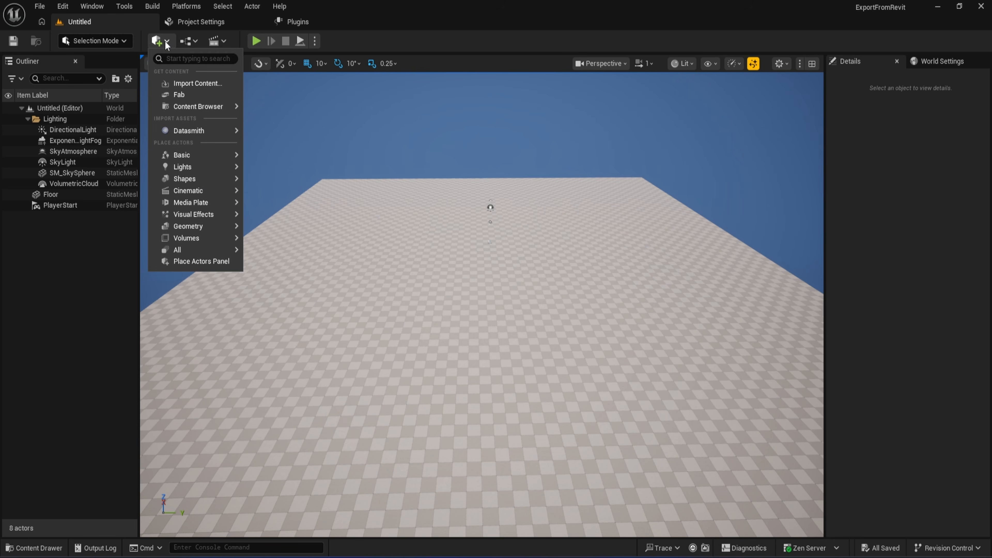
pyautogui.moveTo(196, 131)
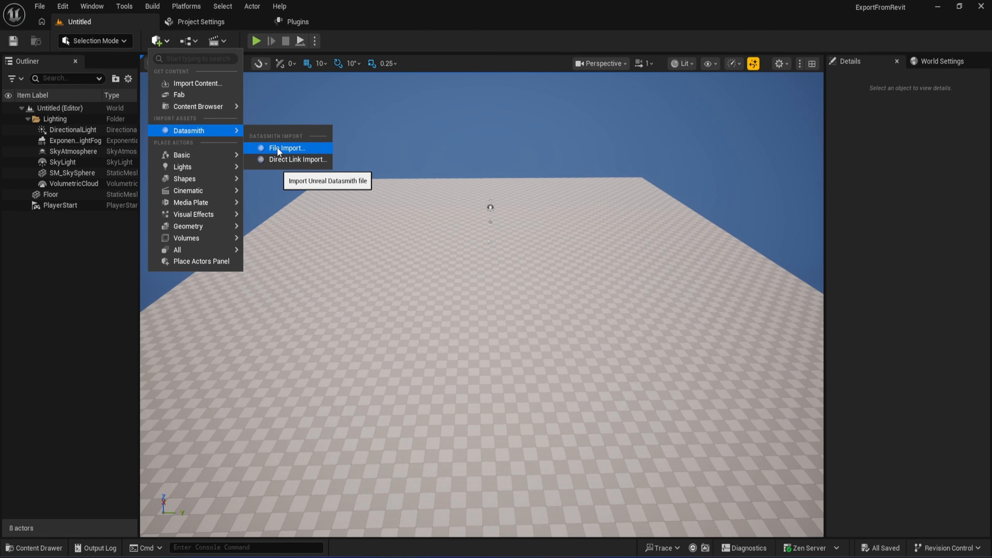
pyautogui.click(288, 148)
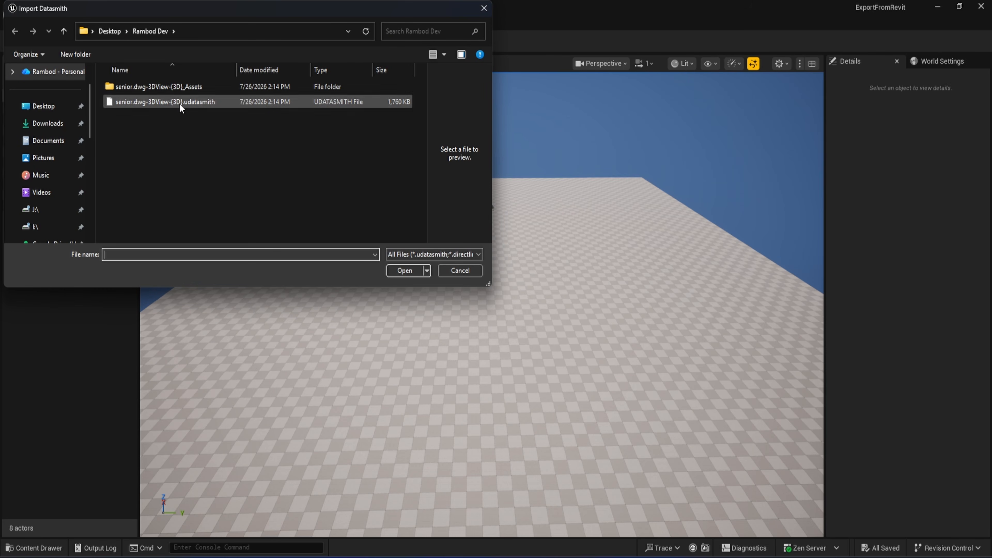
pyautogui.click(168, 102)
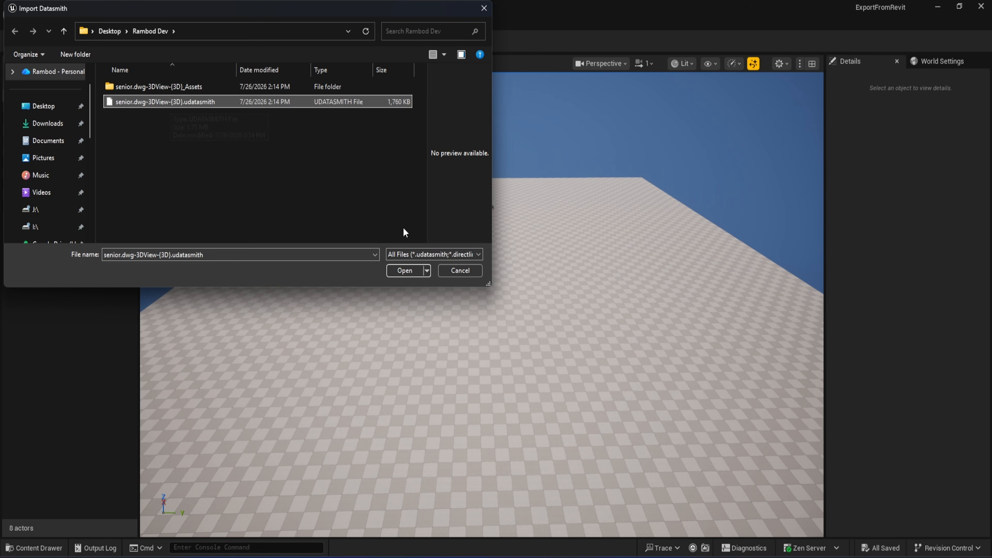
pyautogui.click(404, 270)
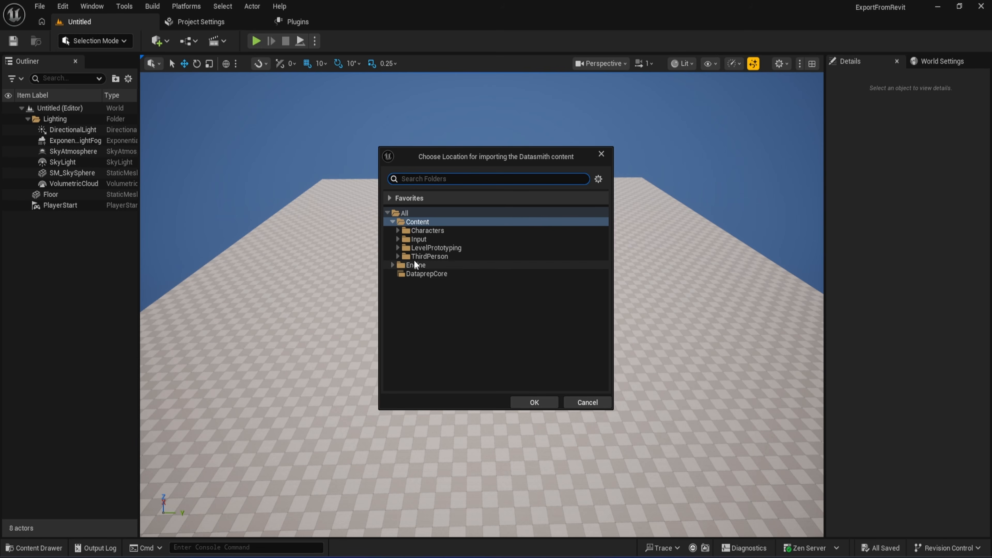
# Create a MyBuilding folder under Content and import the Datasmith geometry, materials and textures into it
pyautogui.rightClick(447, 221)
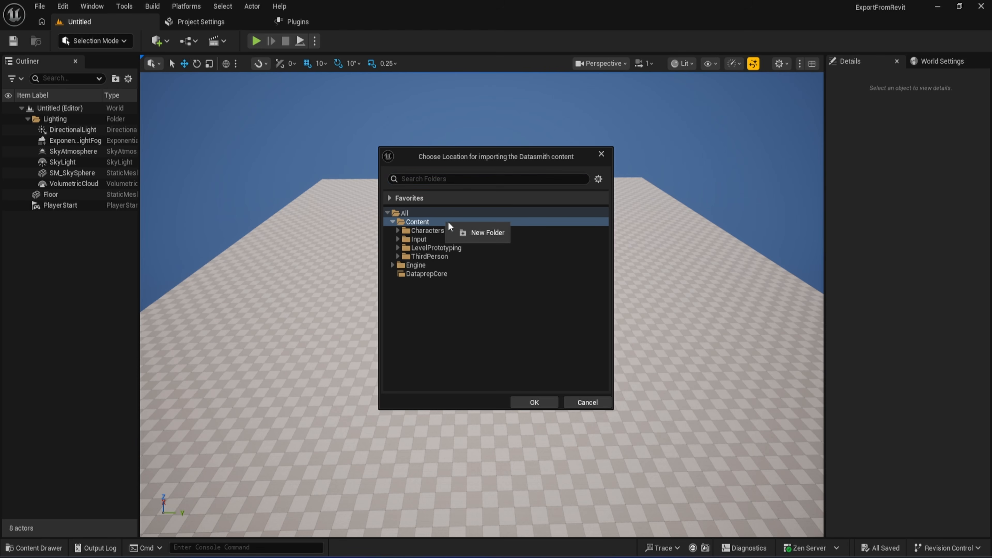
pyautogui.click(479, 234)
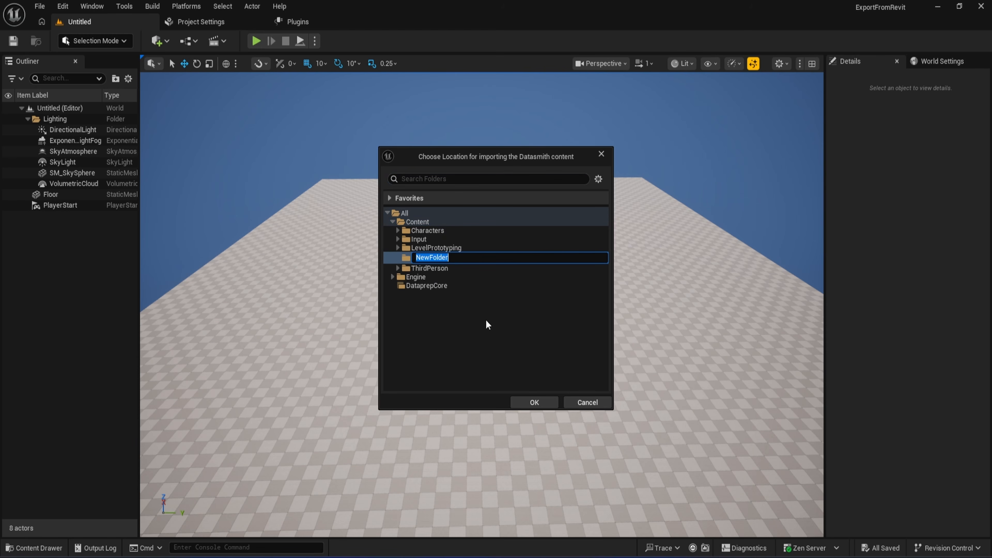
pyautogui.write('MyBuilding')
pyautogui.press('Return')
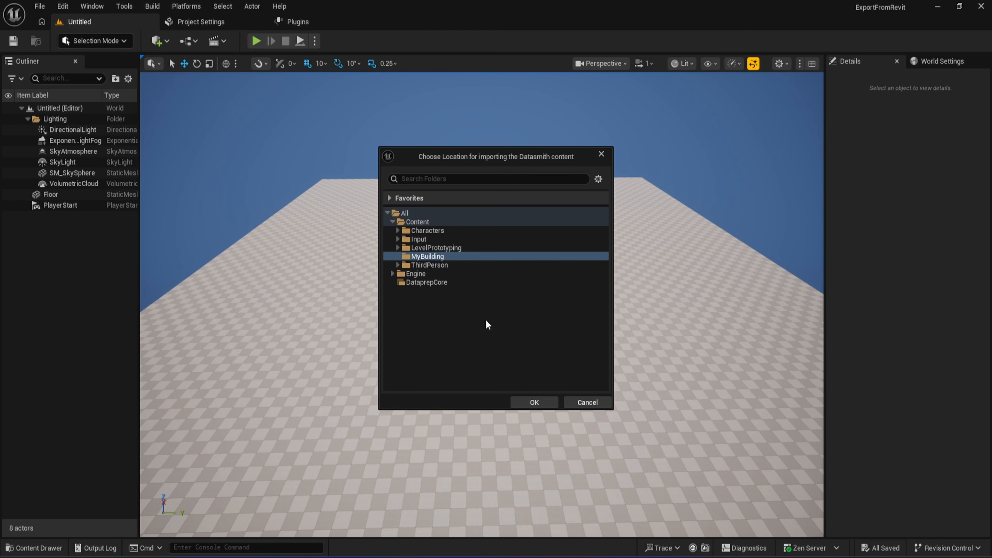
pyautogui.click(455, 257)
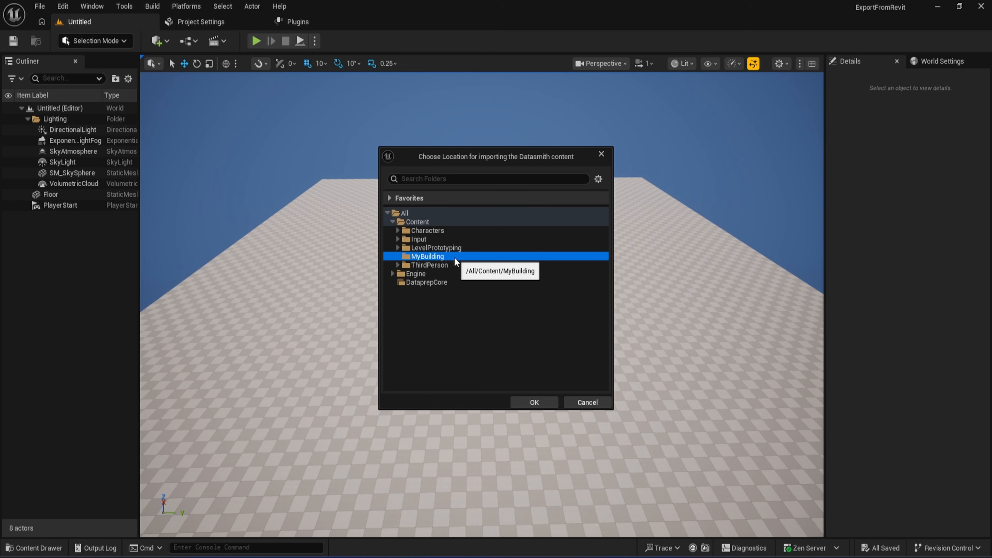
pyautogui.click(531, 401)
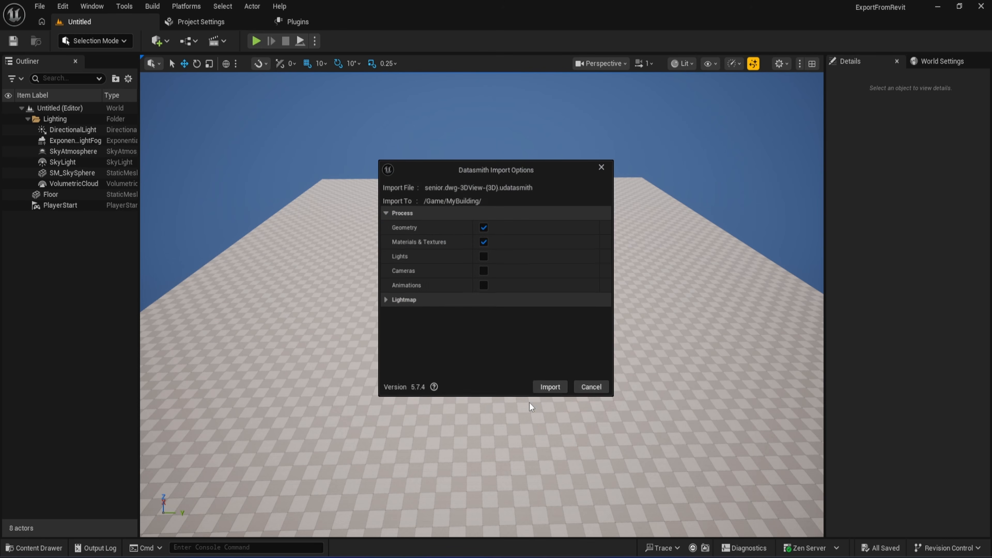
pyautogui.click(547, 386)
pyautogui.click(535, 373)
# Adjust the directional light's sun angle while viewing the imported building's front entrance porch
pyautogui.moveTo(519, 239); pyautogui.dragTo(510, 270, button='right')
pyautogui.moveTo(513, 199); pyautogui.dragTo(571, 157, button='right')
pyautogui.moveTo(574, 264); pyautogui.dragTo(529, 290, button='right')
pyautogui.press('d')
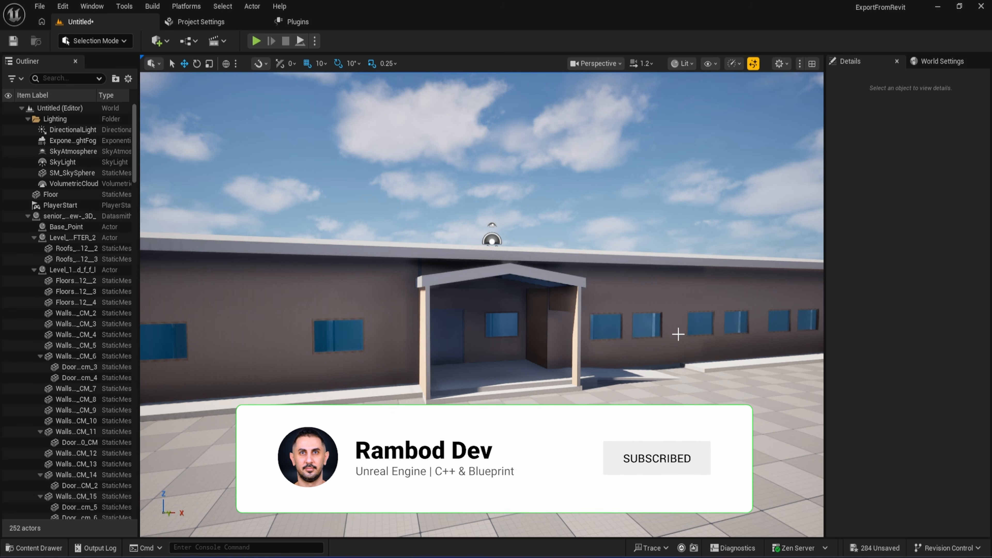
pyautogui.moveTo(639, 306); pyautogui.dragTo(625, 306, button='right')
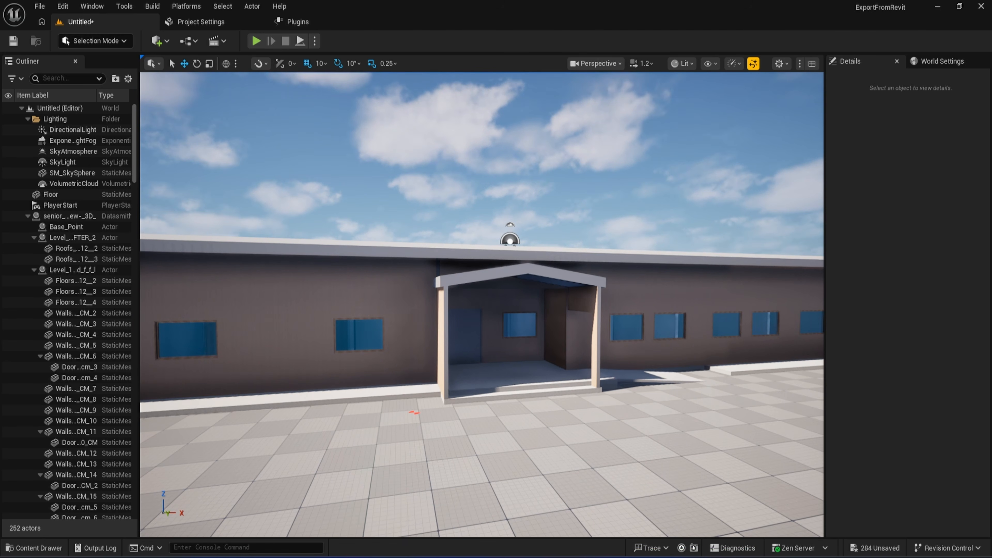
pyautogui.hotkey('ctrl', 'l')
pyautogui.hotkey('ctrl', 'l')
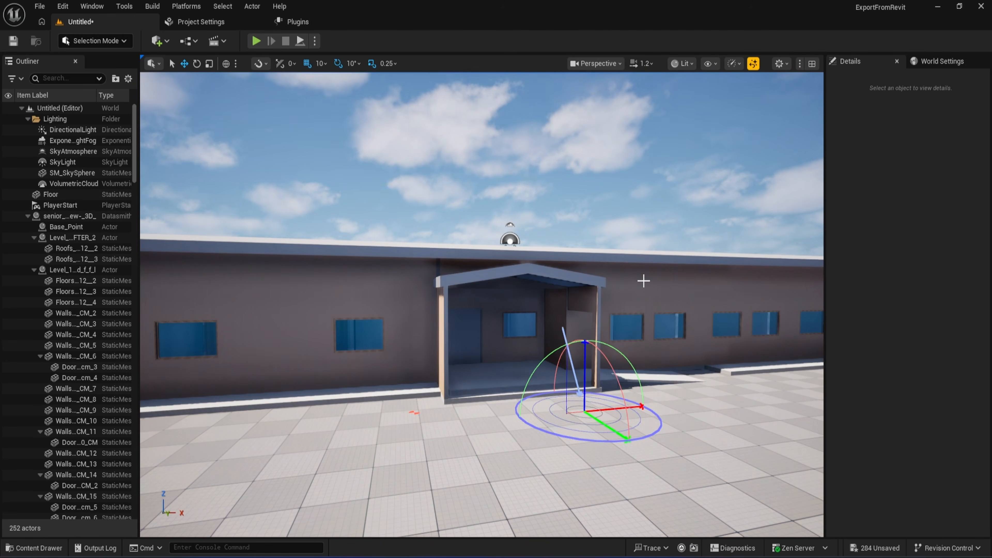
pyautogui.hotkey('ctrl', 'l')
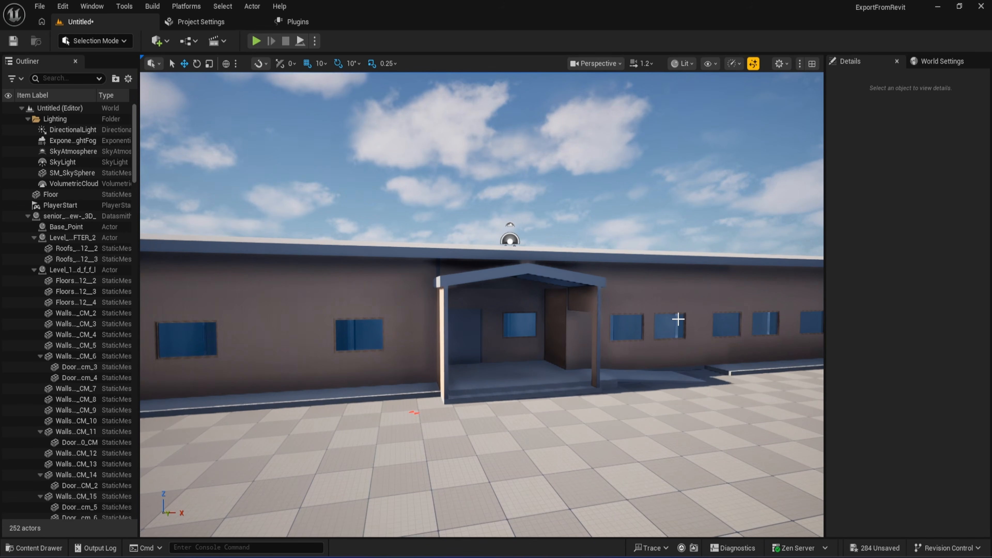
# Examine the imported building's gable end and long window wall from the outside corner
pyautogui.moveTo(482, 305); pyautogui.dragTo(512, 307, button='right')
pyautogui.press('a')
pyautogui.press('d')
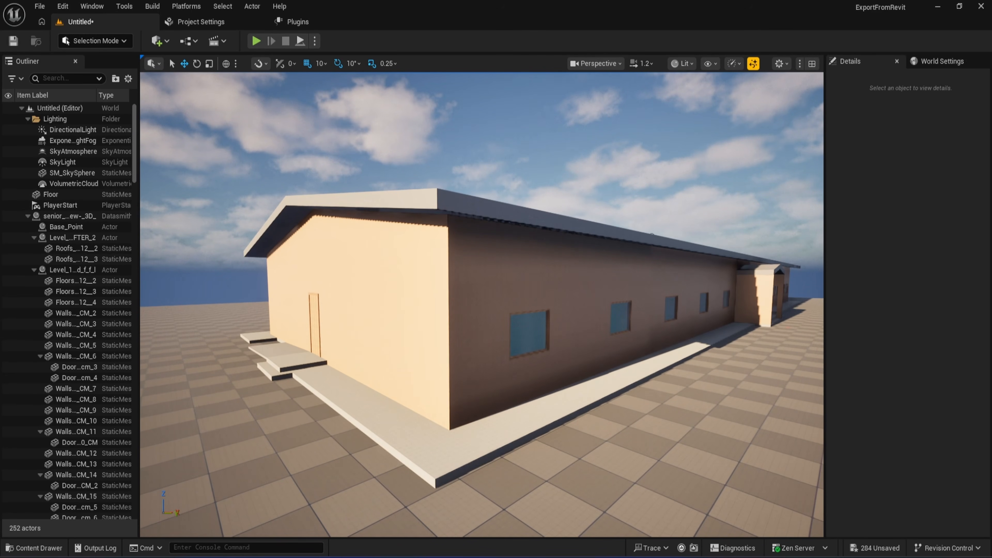